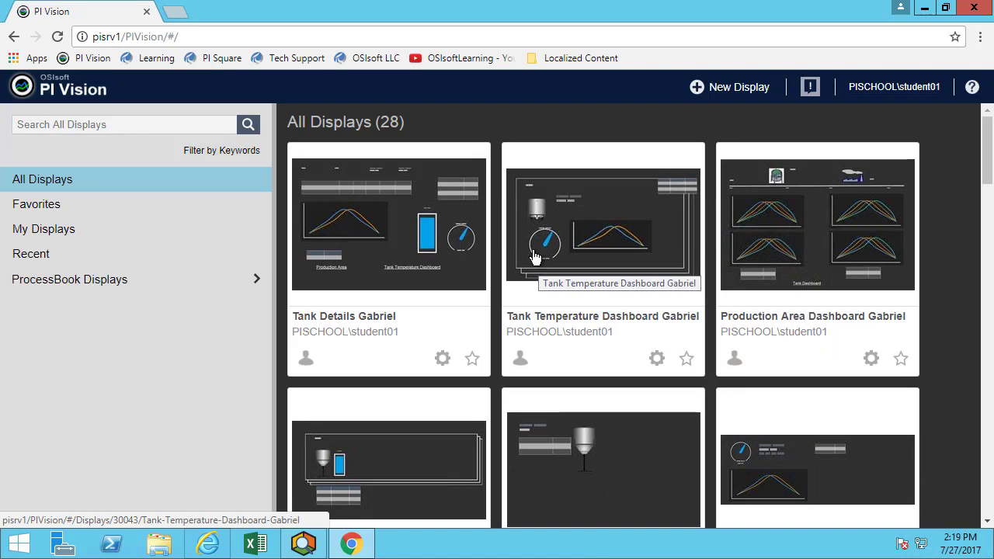
Open the Tank Details Gabriel display from the All Displays tiles
{"action": "left_click", "coordinate": [361, 284]}
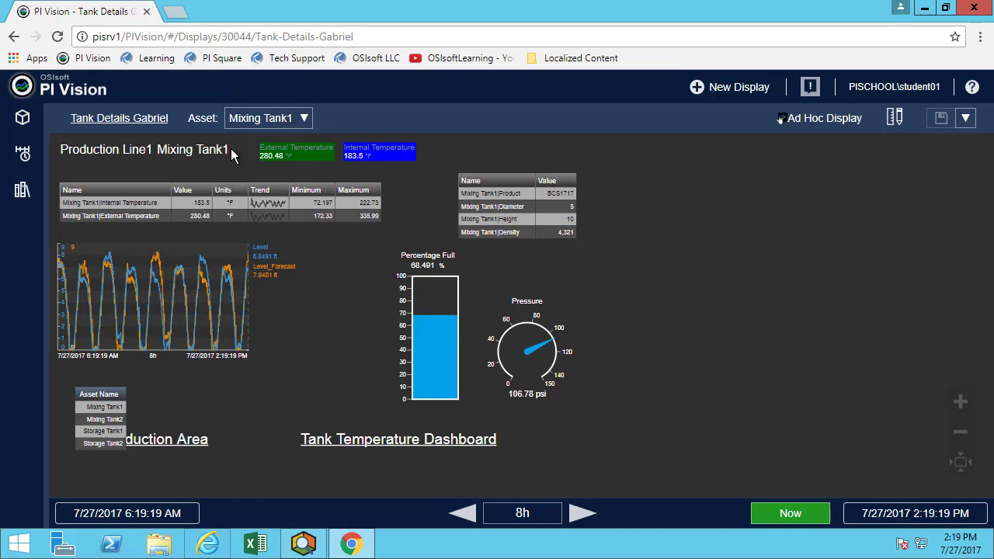
Show the Mixing Tank1 downtime events in a widened pane and select the most recent event
{"action": "left_click", "coordinate": [24, 163]}
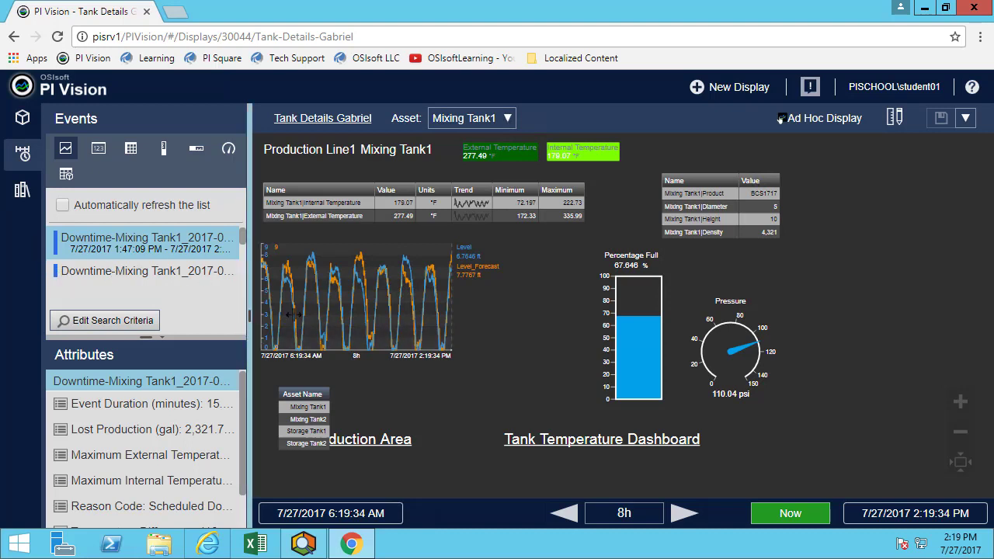
{"action": "left_click_drag", "start_coordinate": [250, 344], "coordinate": [259, 343]}
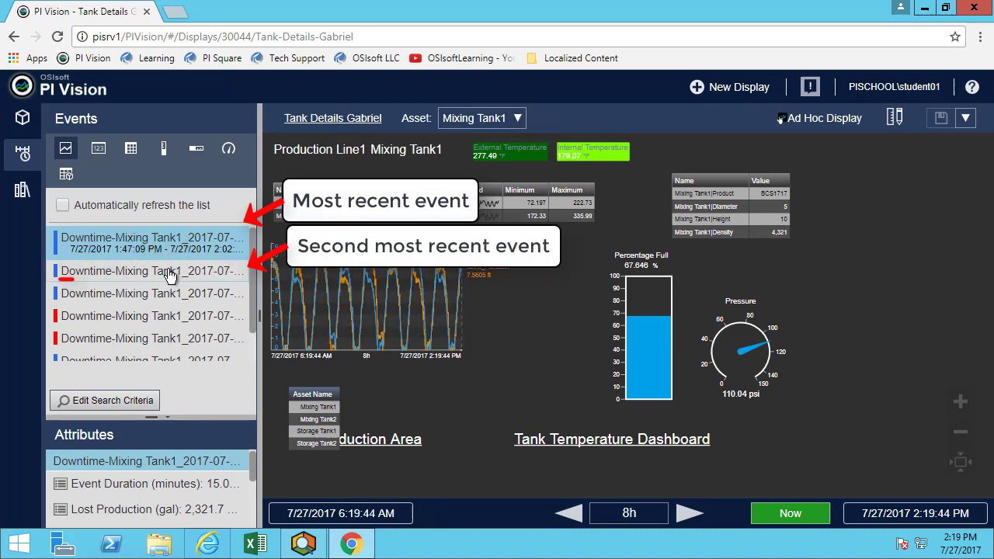
{"action": "left_click", "coordinate": [140, 271]}
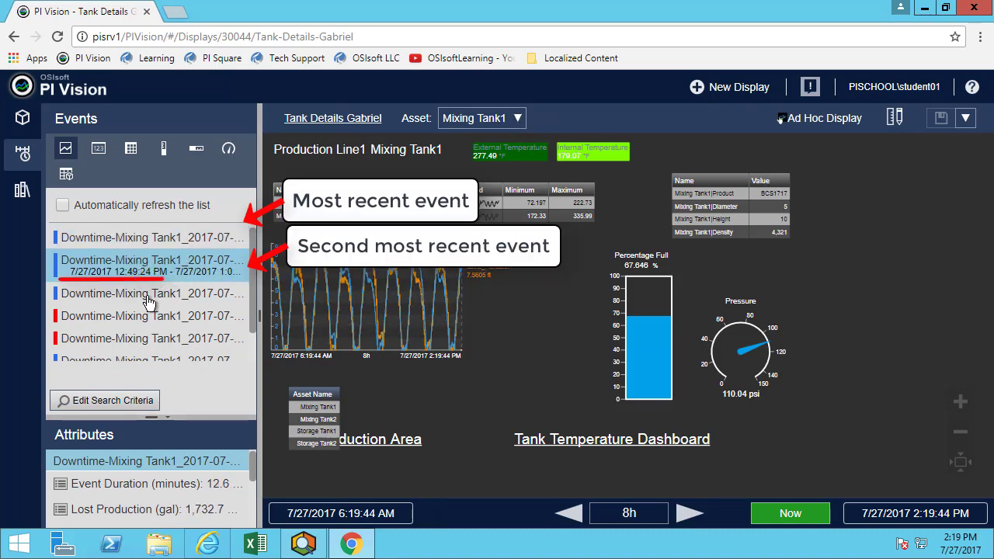
{"action": "left_click", "coordinate": [148, 241]}
Enlarge the events and attributes panes and bring up the most recent event's actions
{"action": "left_click_drag", "start_coordinate": [178, 413], "coordinate": [189, 333]}
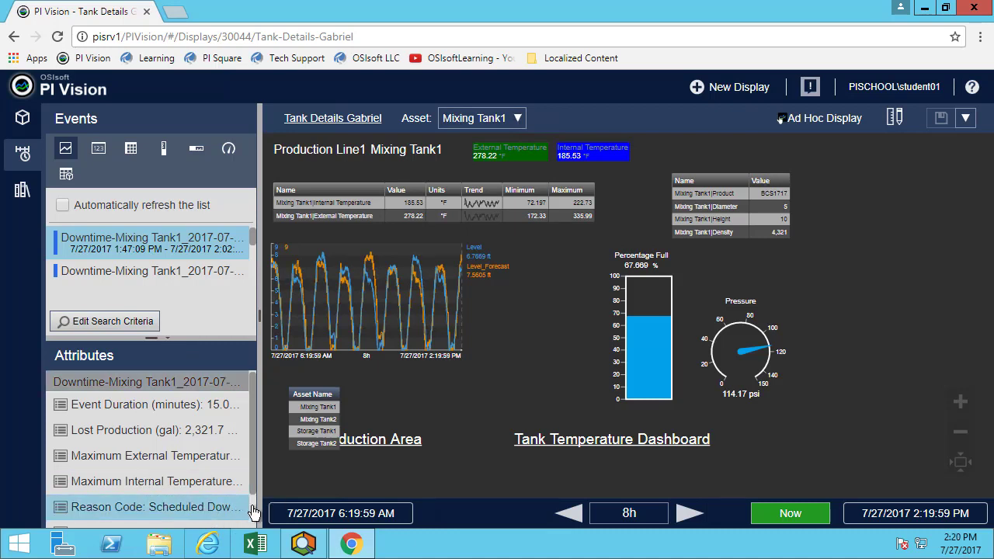
{"action": "left_click_drag", "start_coordinate": [260, 515], "coordinate": [295, 515]}
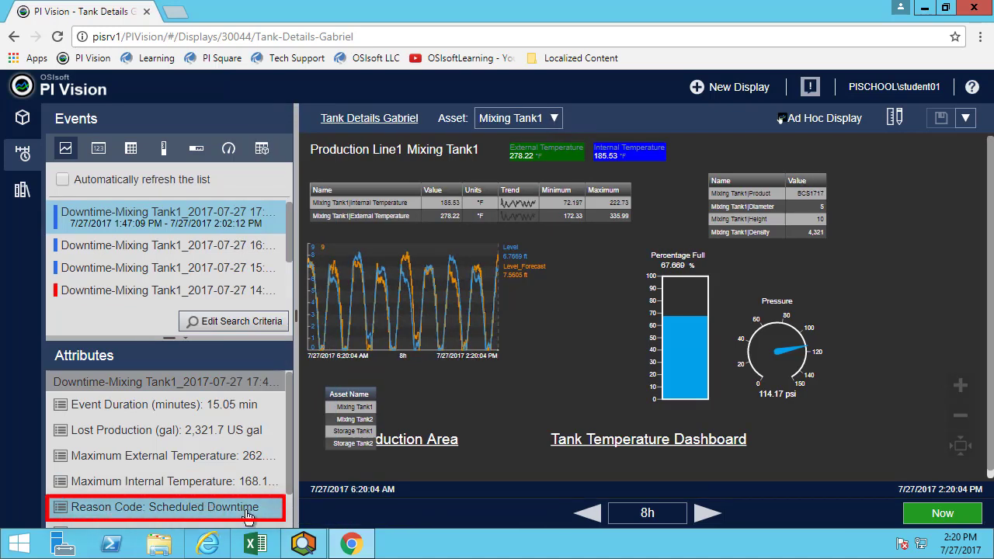
{"action": "right_click", "coordinate": [152, 218]}
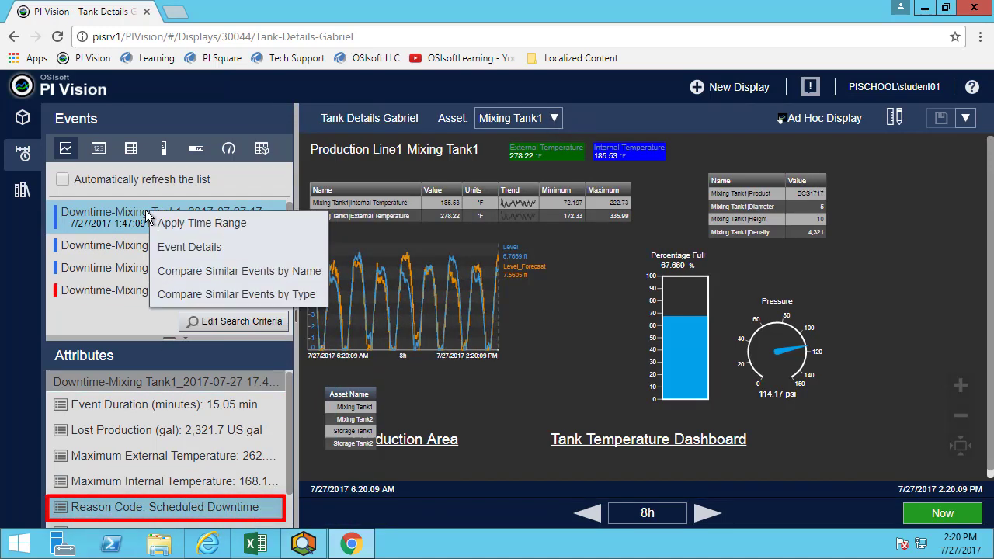
Open Event Details for the latest downtime event and add Flow Rate to its trend
{"action": "left_click", "coordinate": [182, 252]}
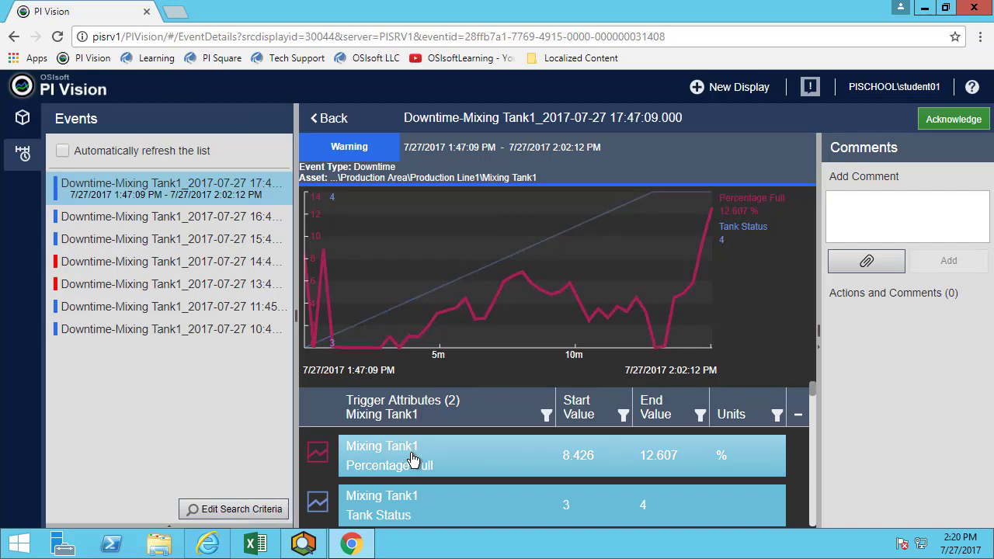
{"action": "scroll", "coordinate": [412, 458], "scroll_direction": "down", "scroll_amount": 6}
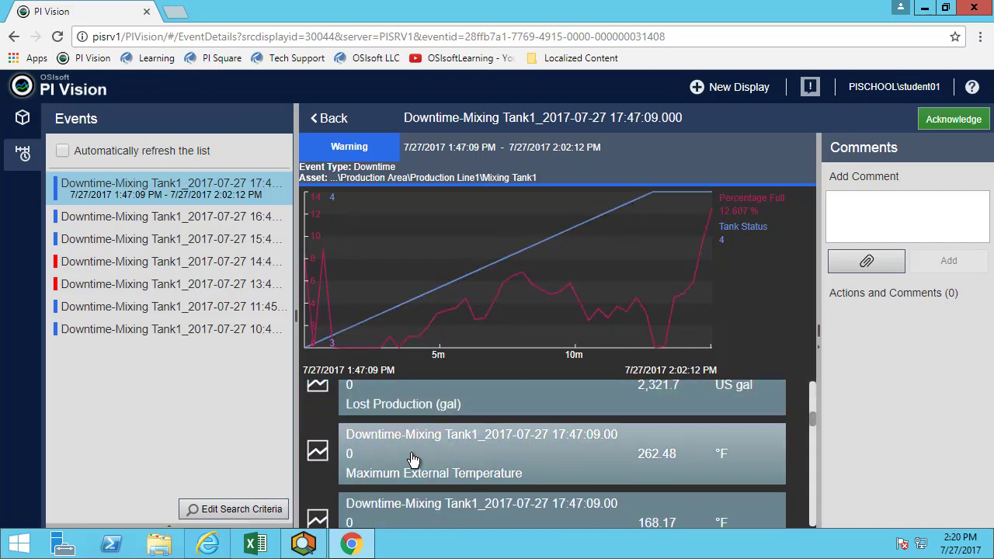
{"action": "scroll", "coordinate": [411, 460], "scroll_direction": "down", "scroll_amount": 5}
{"action": "scroll", "coordinate": [411, 460], "scroll_direction": "up", "scroll_amount": 1}
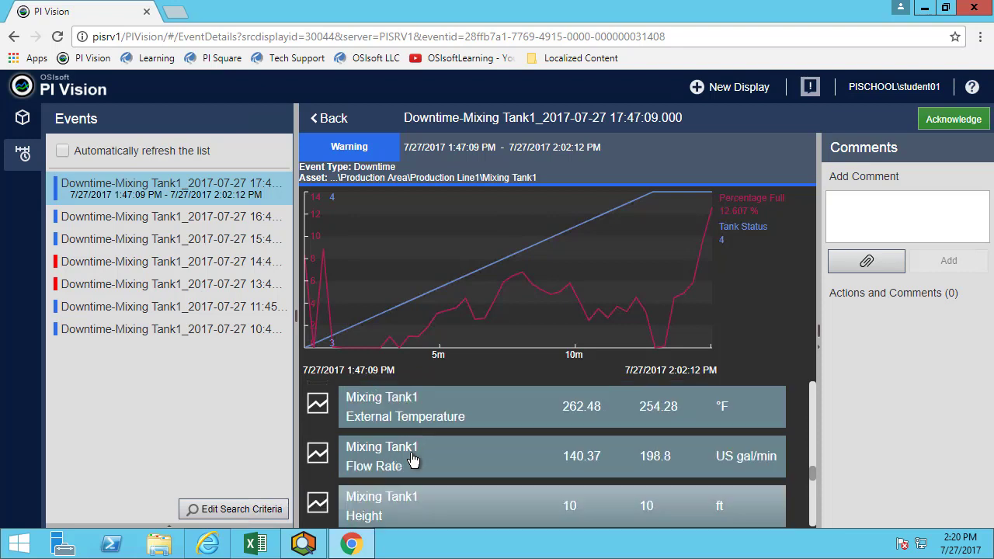
{"action": "left_click", "coordinate": [413, 461]}
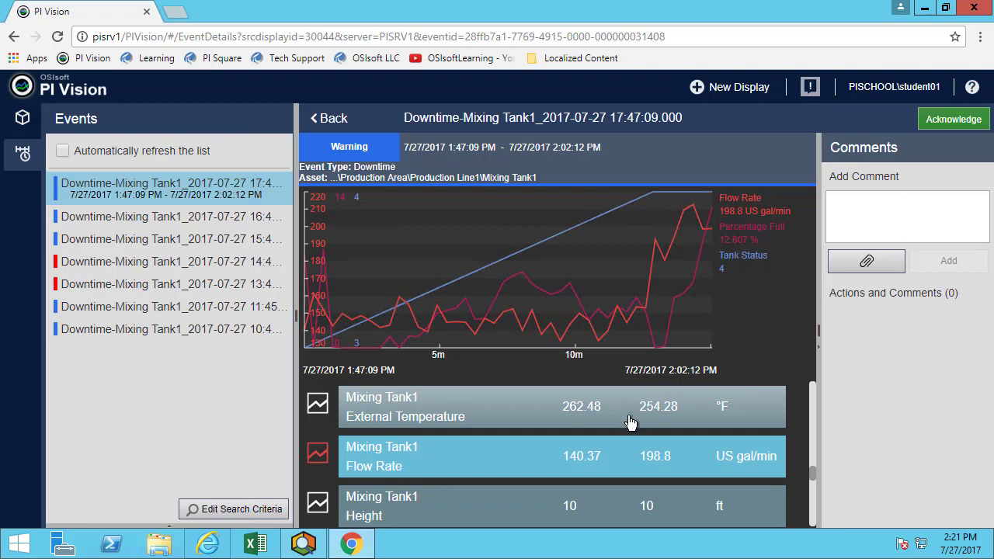
Replace Flow Rate on the event trend with External Temperature and Internal Temperature
{"action": "left_click", "coordinate": [500, 465]}
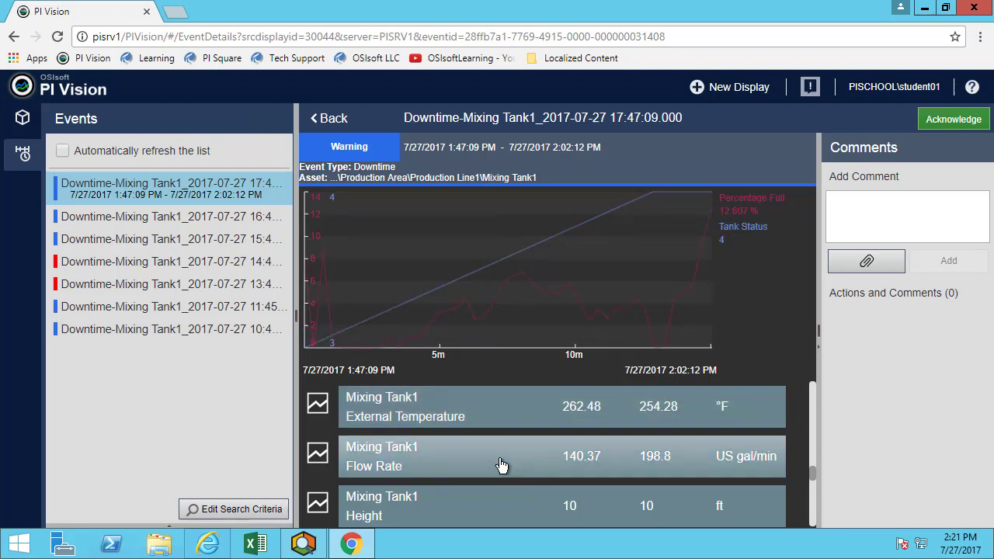
{"action": "left_click", "coordinate": [631, 412]}
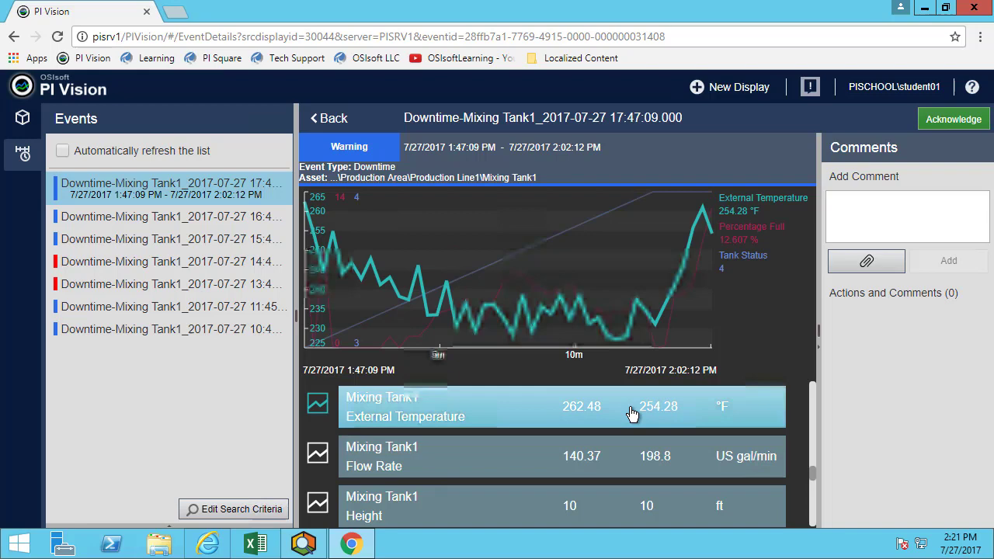
{"action": "scroll", "coordinate": [609, 466], "scroll_direction": "down", "scroll_amount": 3}
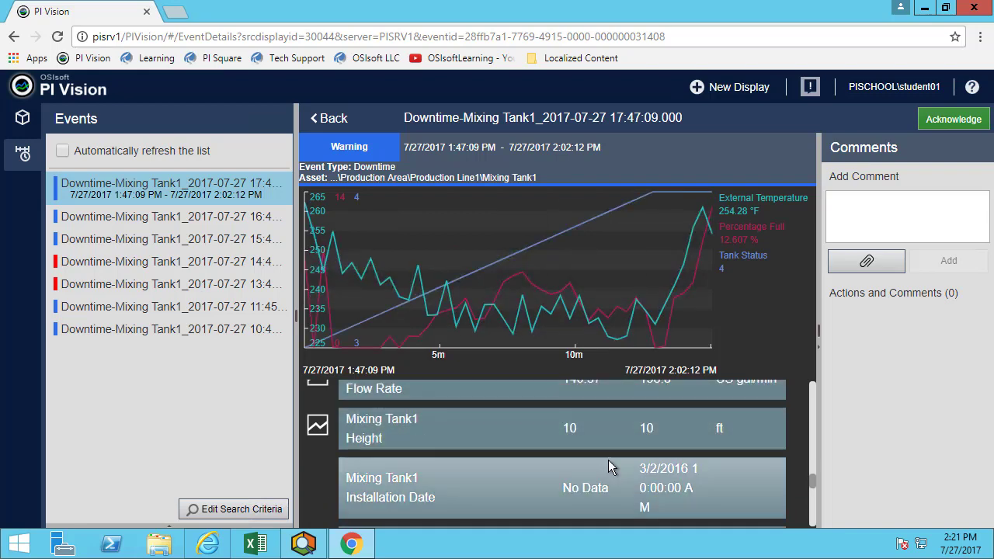
{"action": "left_click", "coordinate": [612, 481]}
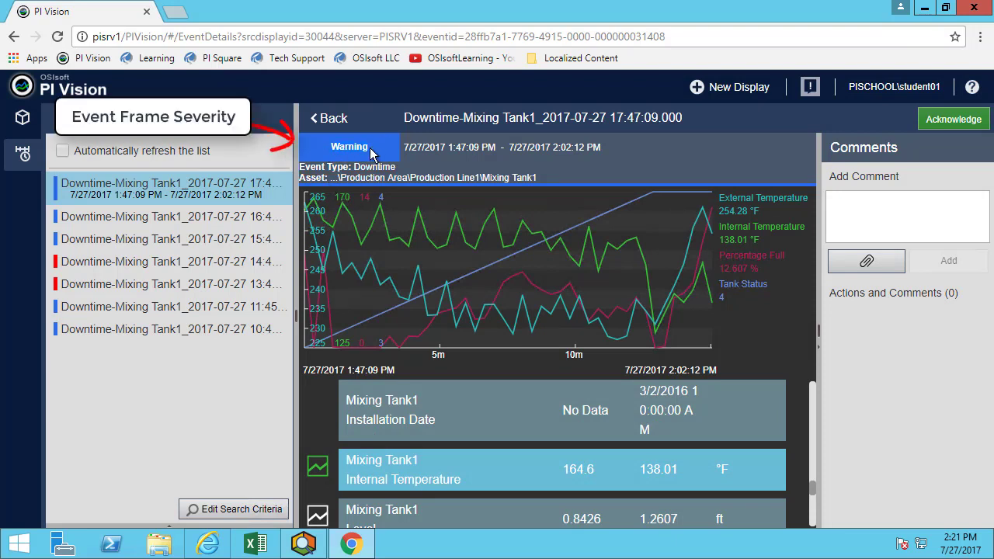
Compare all similar downtime events by type and enlarge the event list
{"action": "right_click", "coordinate": [178, 190]}
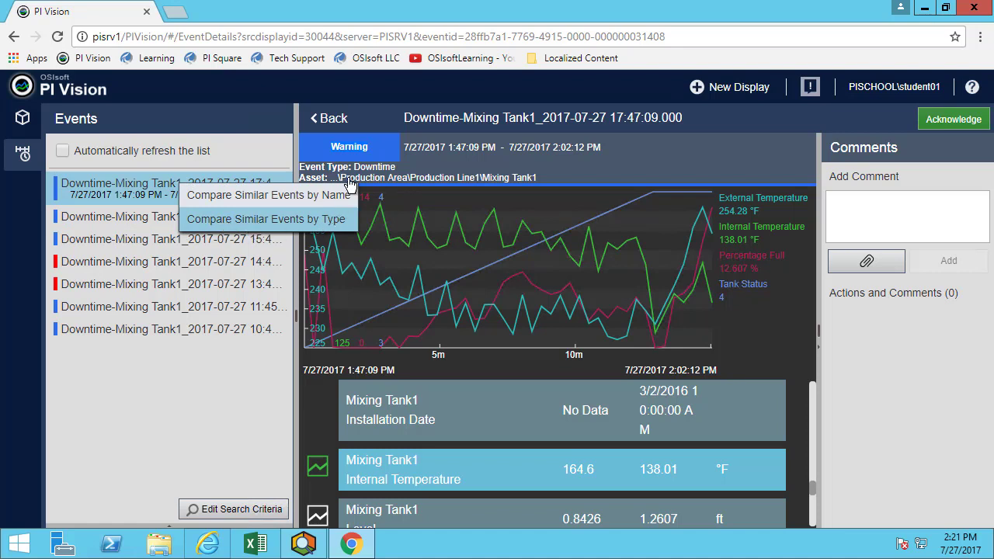
{"action": "left_click", "coordinate": [296, 222]}
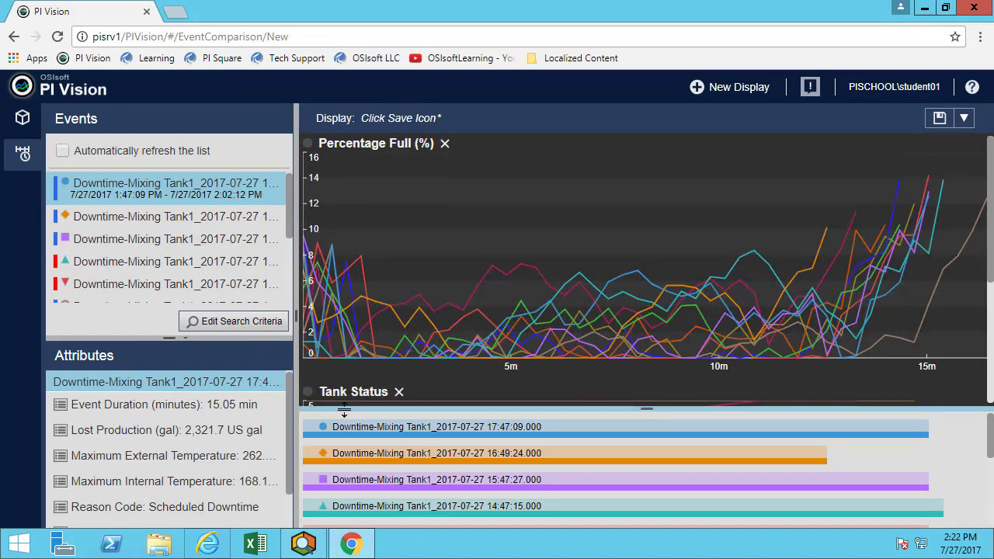
{"action": "left_click_drag", "start_coordinate": [342, 392], "coordinate": [359, 255]}
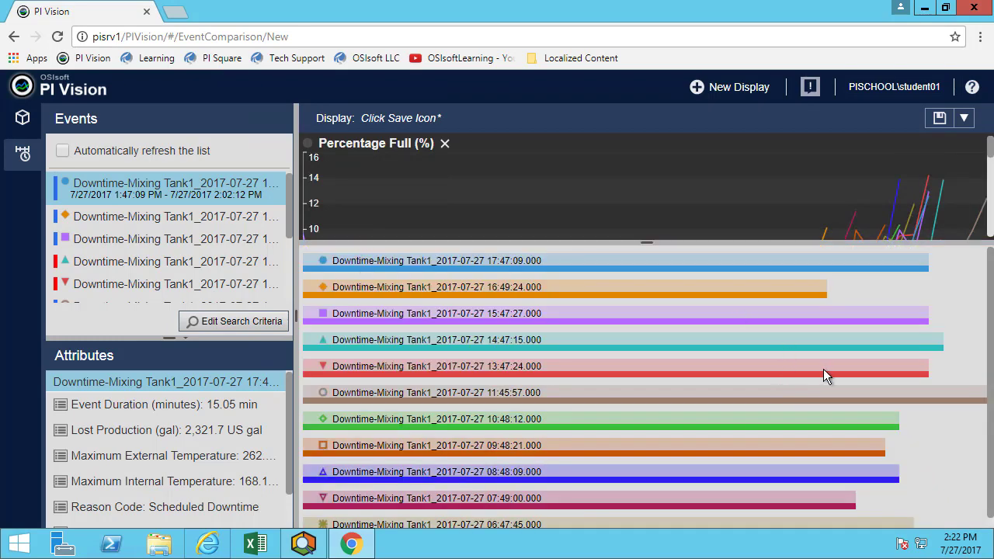
{"action": "scroll", "coordinate": [854, 384], "scroll_direction": "down", "scroll_amount": 1}
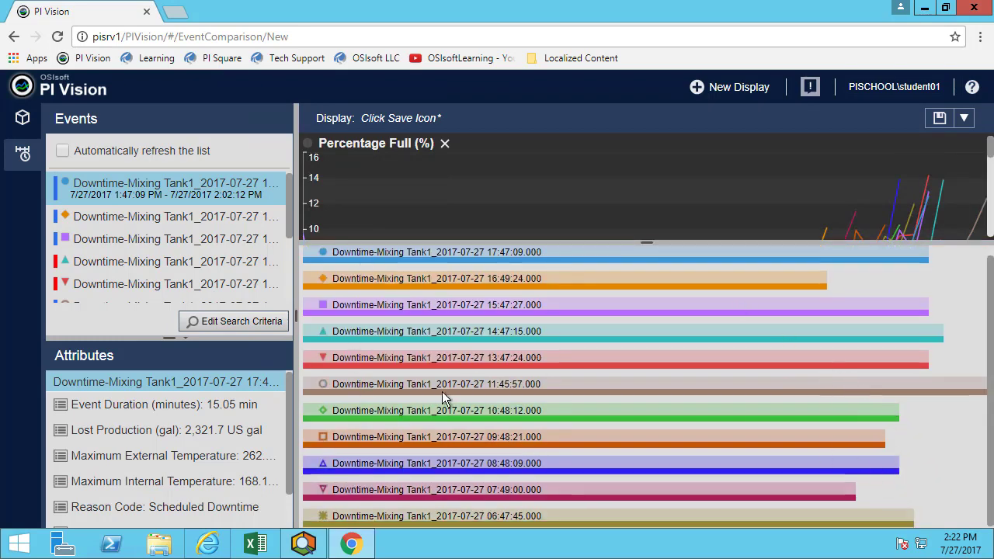
{"action": "scroll", "coordinate": [442, 391], "scroll_direction": "up", "scroll_amount": 1}
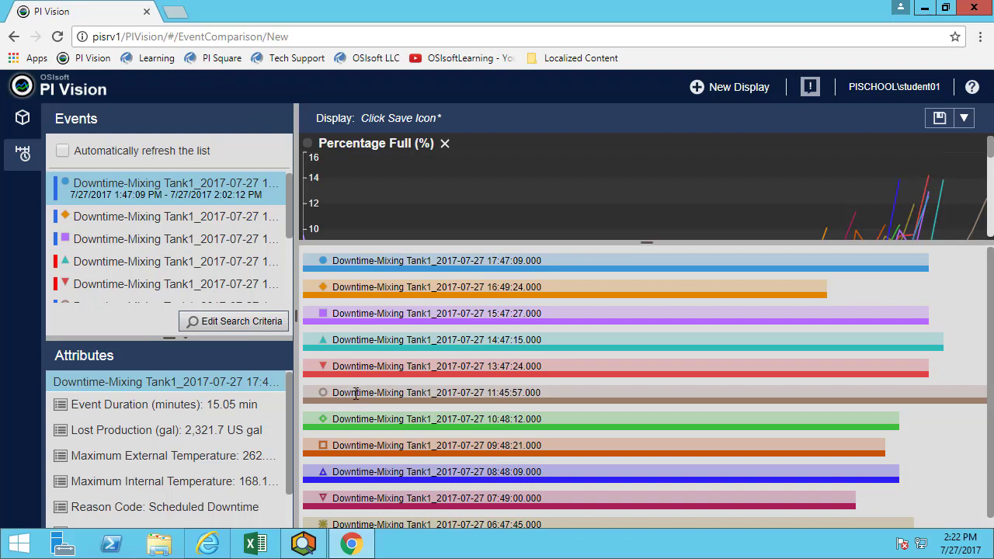
Select the 11:45:57 Mixing Tank1 event, enlarge the trend chart, and pin the event
{"action": "left_click", "coordinate": [841, 393]}
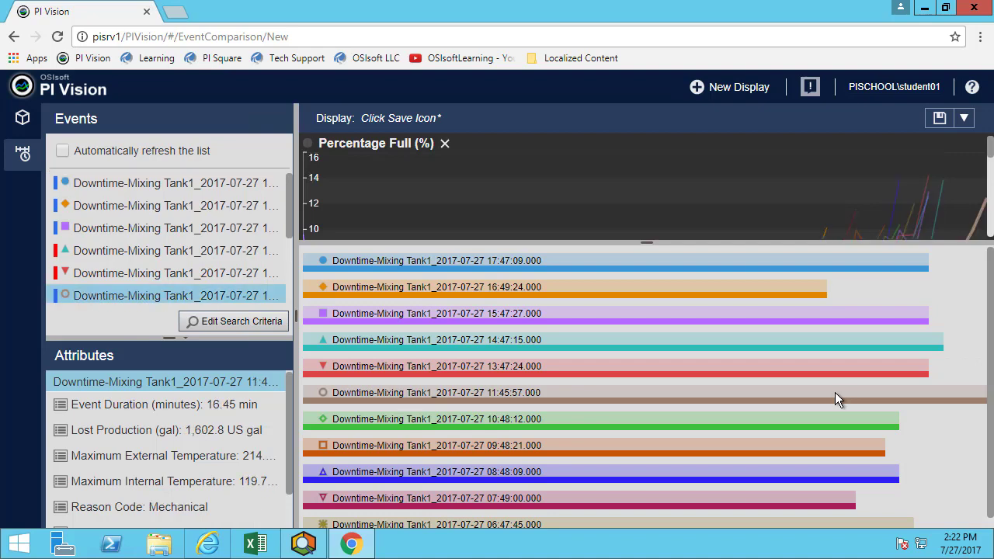
{"action": "left_click_drag", "start_coordinate": [665, 313], "coordinate": [664, 341]}
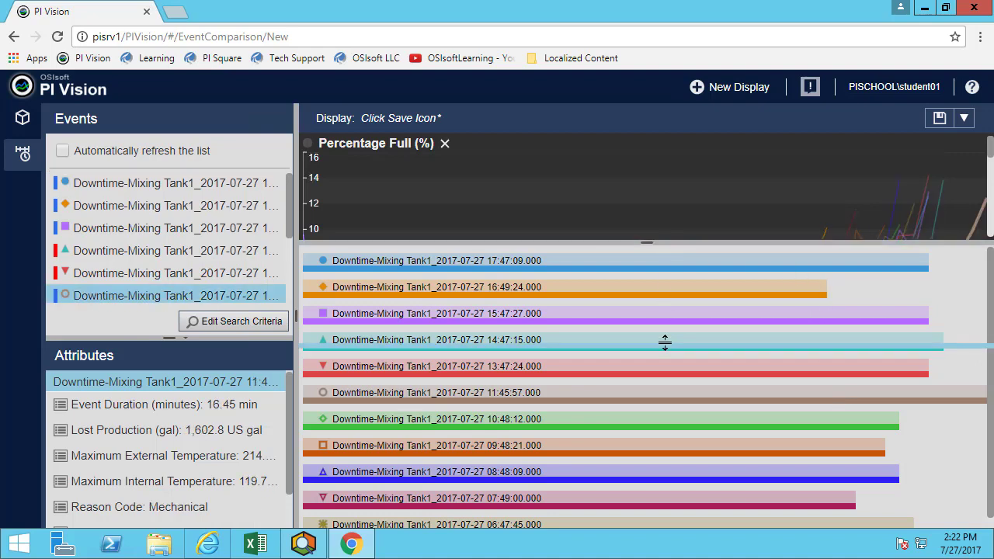
{"action": "scroll", "coordinate": [648, 281], "scroll_direction": "down", "scroll_amount": 5}
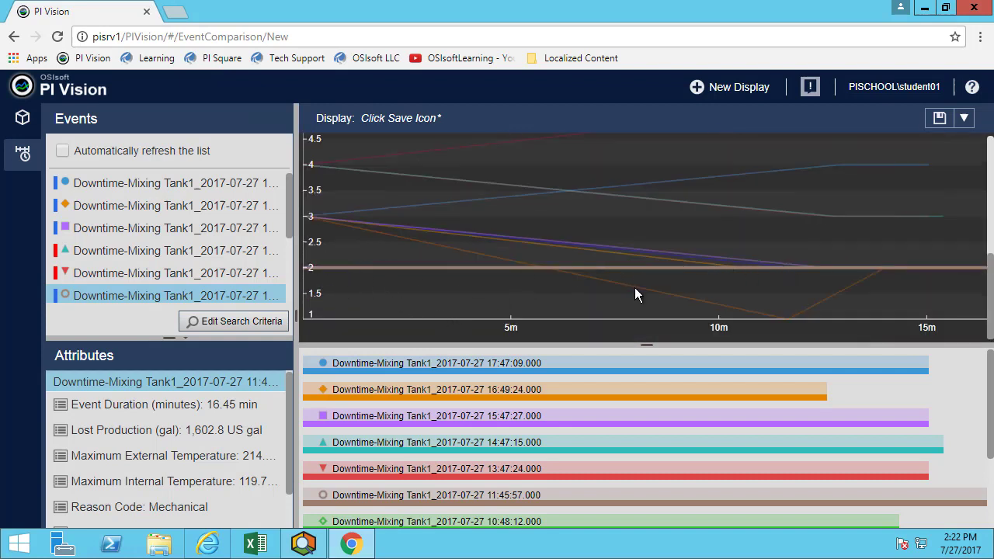
{"action": "left_click", "coordinate": [187, 291]}
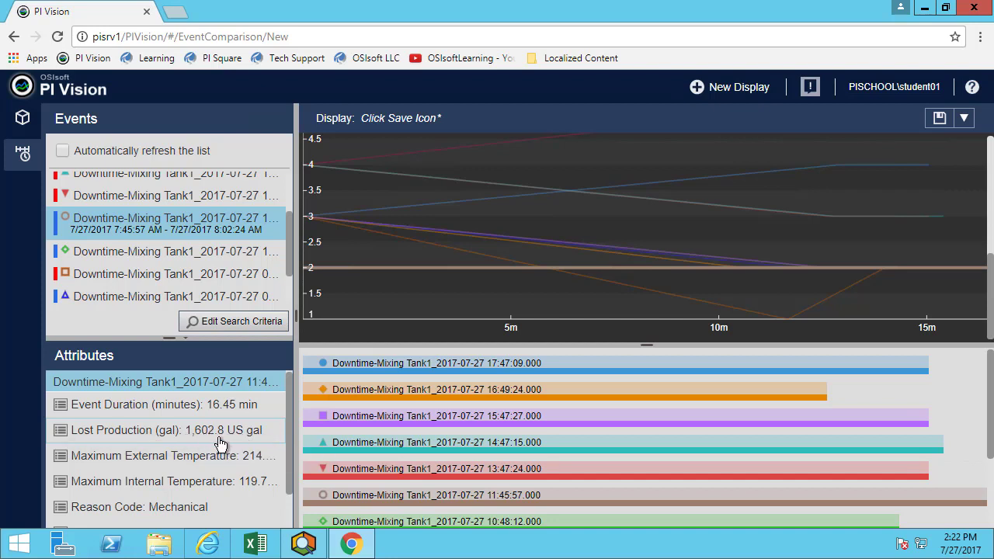
{"action": "right_click", "coordinate": [180, 231]}
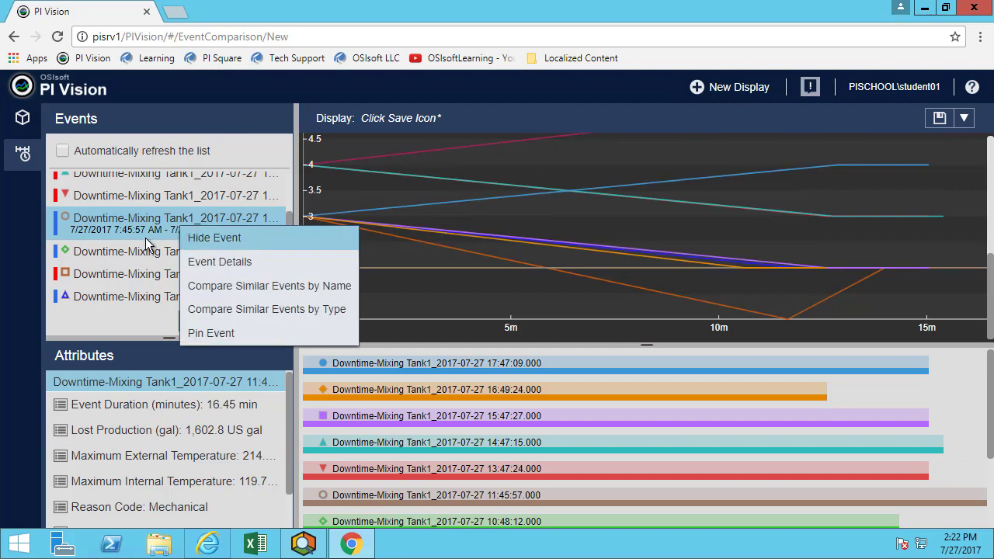
{"action": "left_click", "coordinate": [215, 335]}
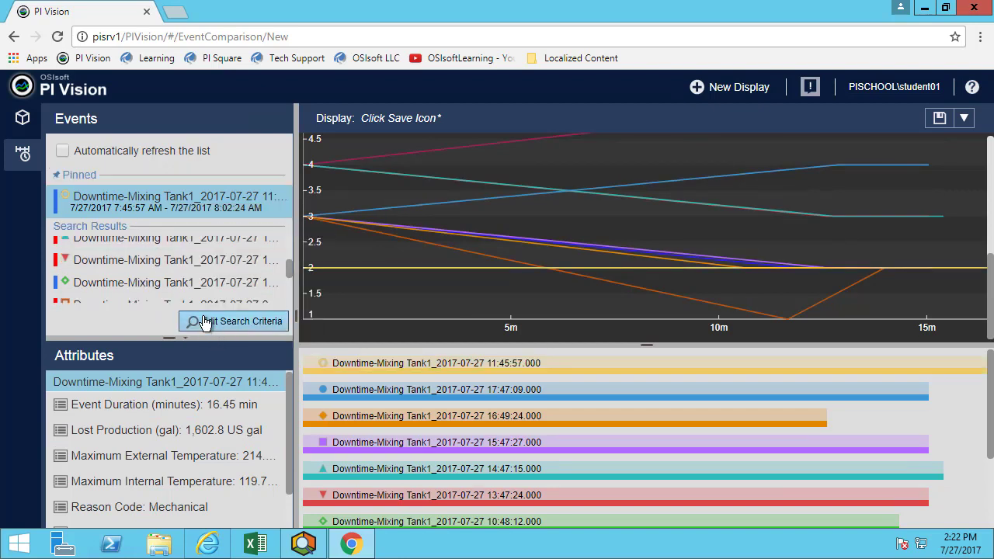
Set the Asset Name search criterion to Any and apply the search
{"action": "left_click", "coordinate": [203, 321]}
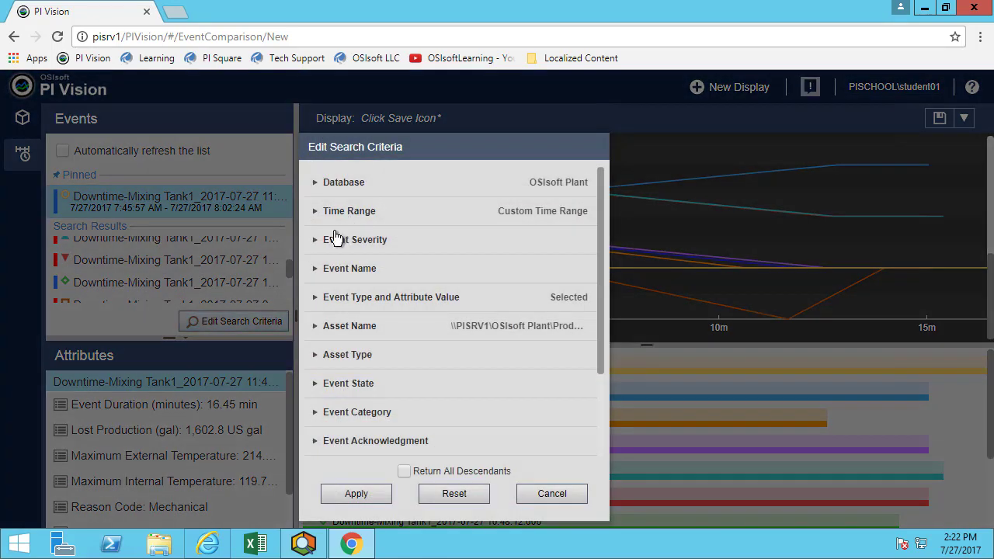
{"action": "left_click", "coordinate": [320, 331]}
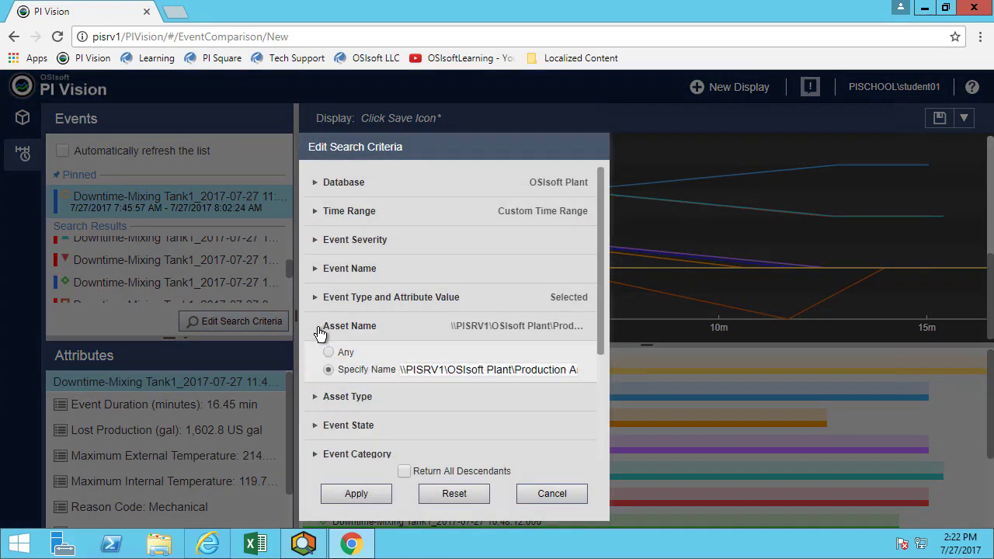
{"action": "left_click", "coordinate": [345, 354]}
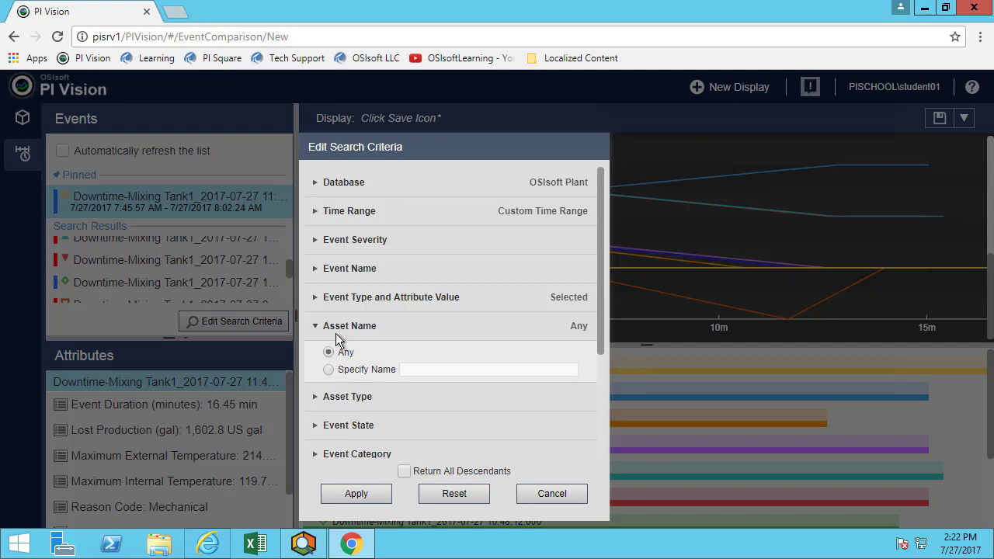
{"action": "left_click", "coordinate": [362, 494]}
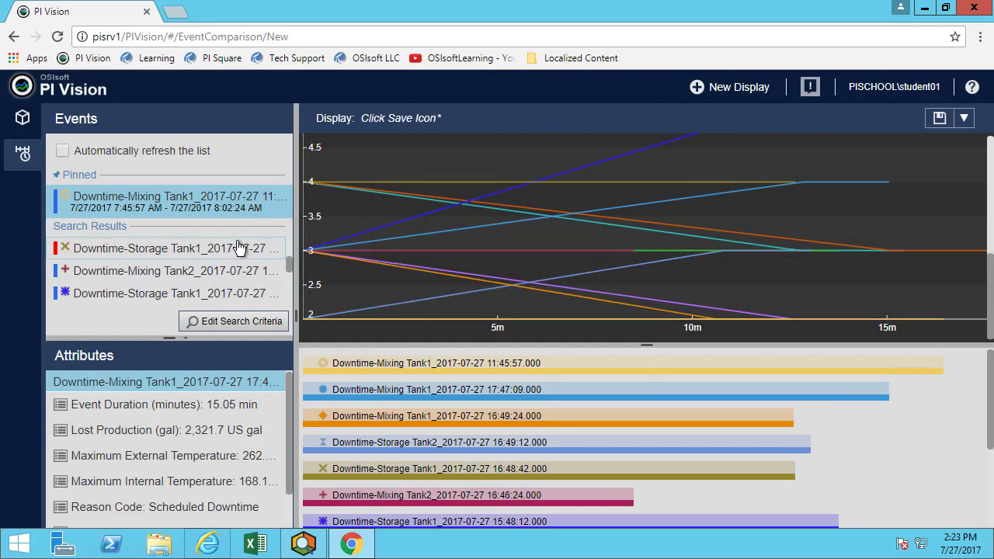
Focus the Mixing Tank2 15:44:55 event in the comparison and check the Search Results severity markers
{"action": "scroll", "coordinate": [238, 247], "scroll_direction": "down", "scroll_amount": 1}
{"action": "scroll", "coordinate": [239, 247], "scroll_direction": "up", "scroll_amount": 2}
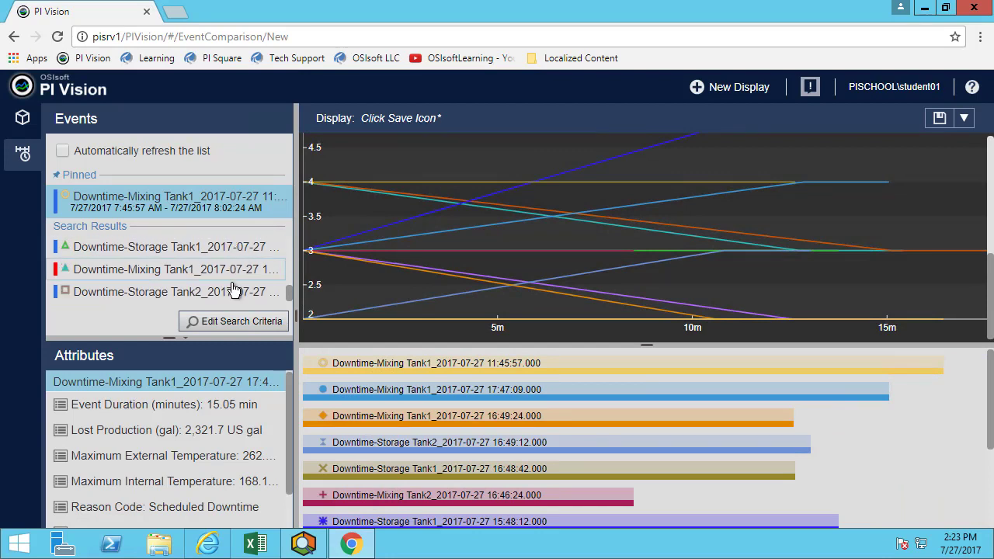
{"action": "scroll", "coordinate": [965, 423], "scroll_direction": "down", "scroll_amount": 1}
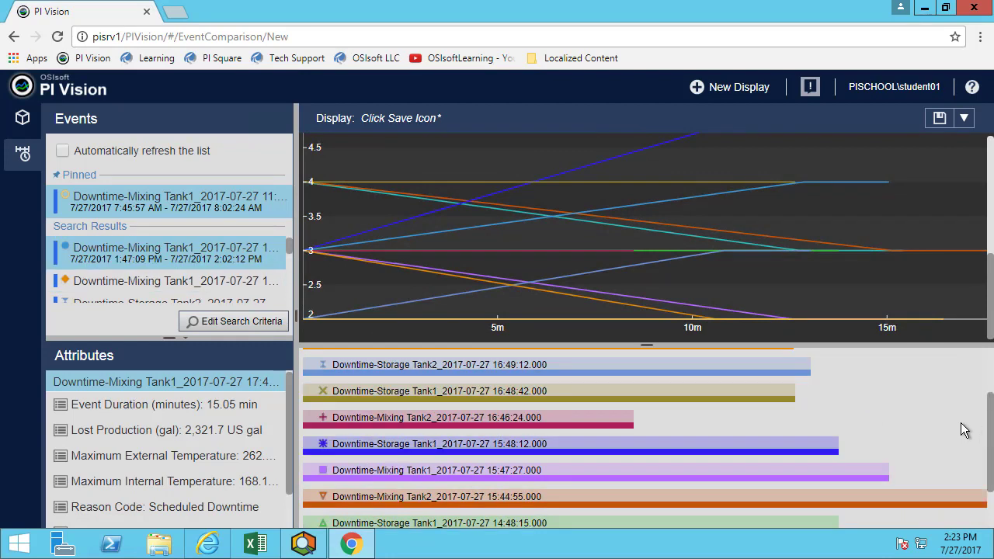
{"action": "scroll", "coordinate": [946, 418], "scroll_direction": "down", "scroll_amount": 1}
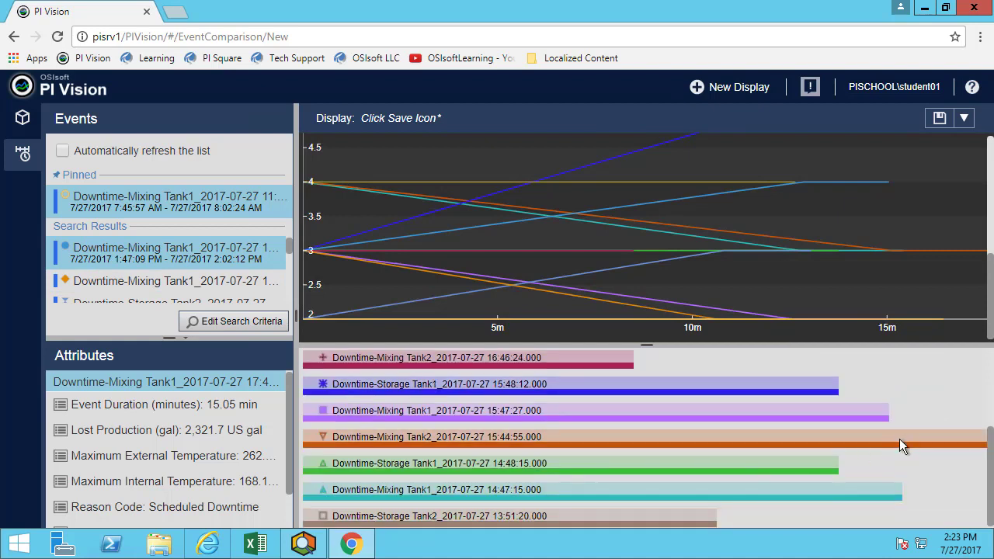
{"action": "left_click", "coordinate": [899, 435]}
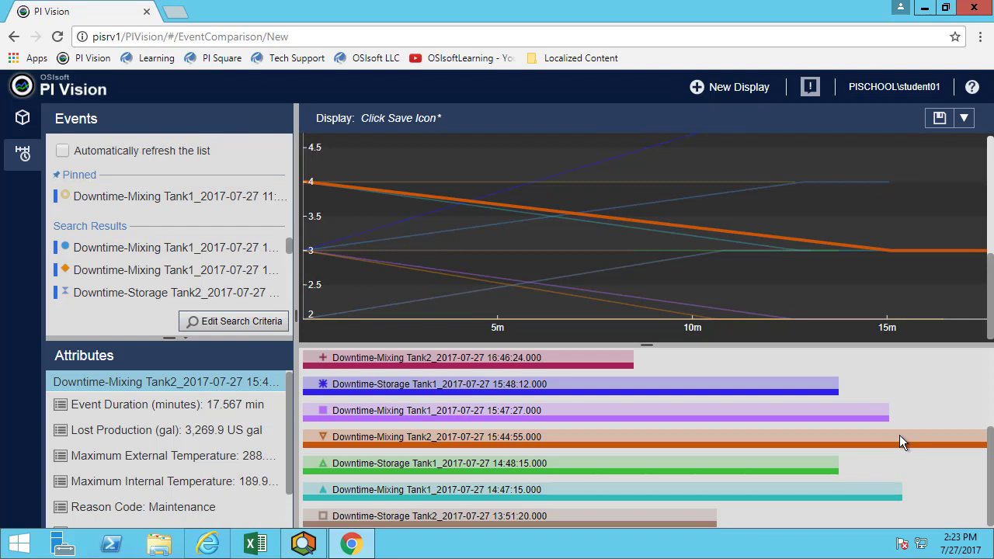
{"action": "scroll", "coordinate": [901, 447], "scroll_direction": "up", "scroll_amount": 2}
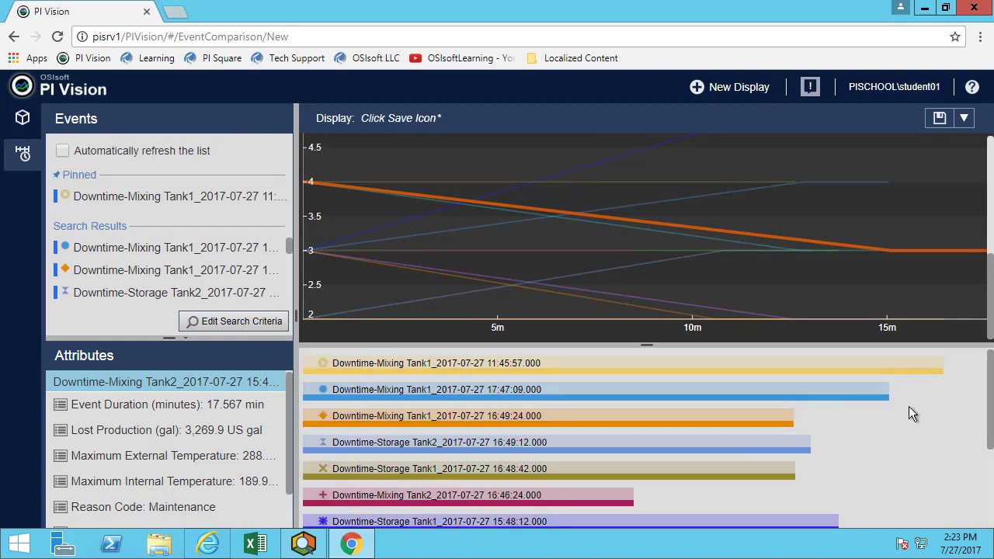
{"action": "scroll", "coordinate": [901, 420], "scroll_direction": "down", "scroll_amount": 1}
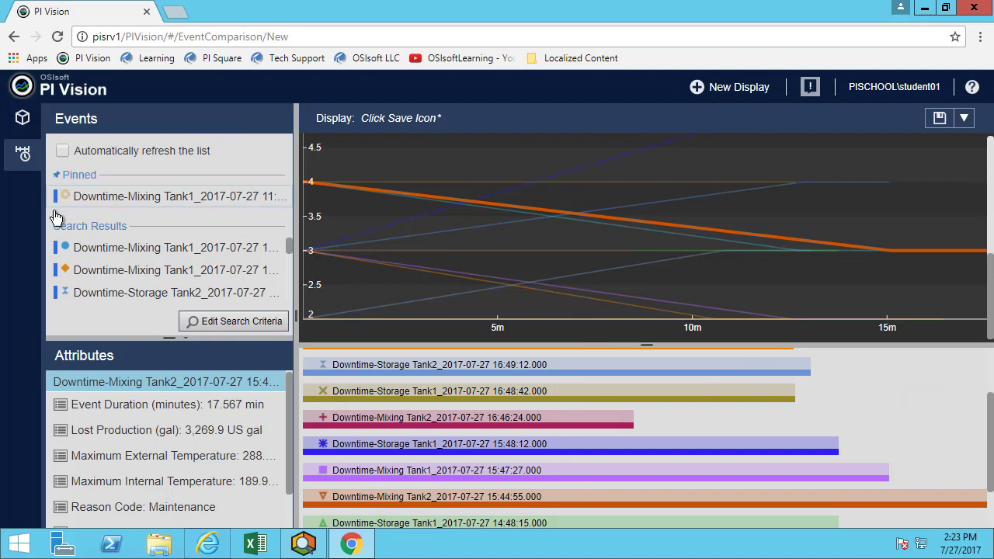
{"action": "scroll", "coordinate": [56, 260], "scroll_direction": "down", "scroll_amount": 1}
{"action": "scroll", "coordinate": [56, 260], "scroll_direction": "down", "scroll_amount": 1}
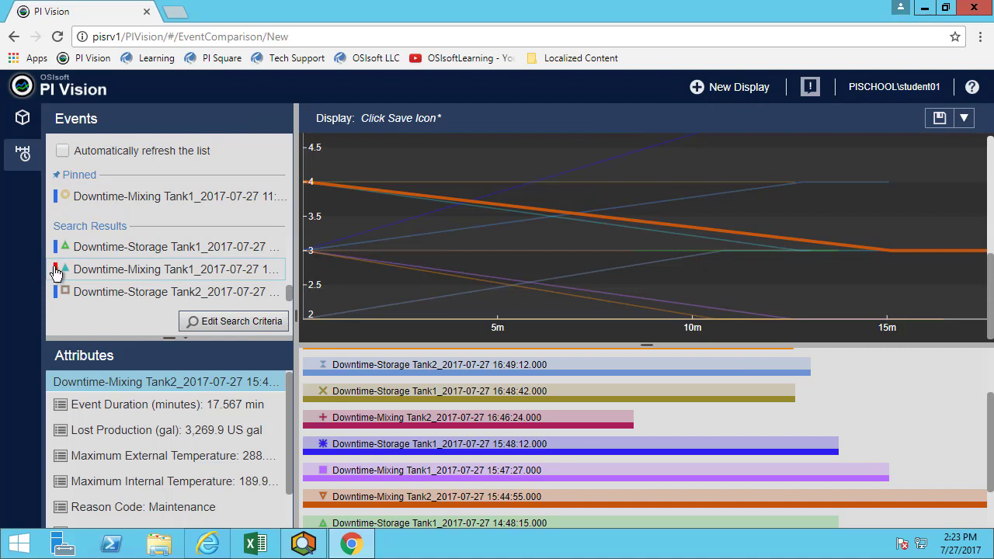
{"action": "mouse_move", "coordinate": [59, 273]}
{"action": "mouse_move", "coordinate": [59, 250]}
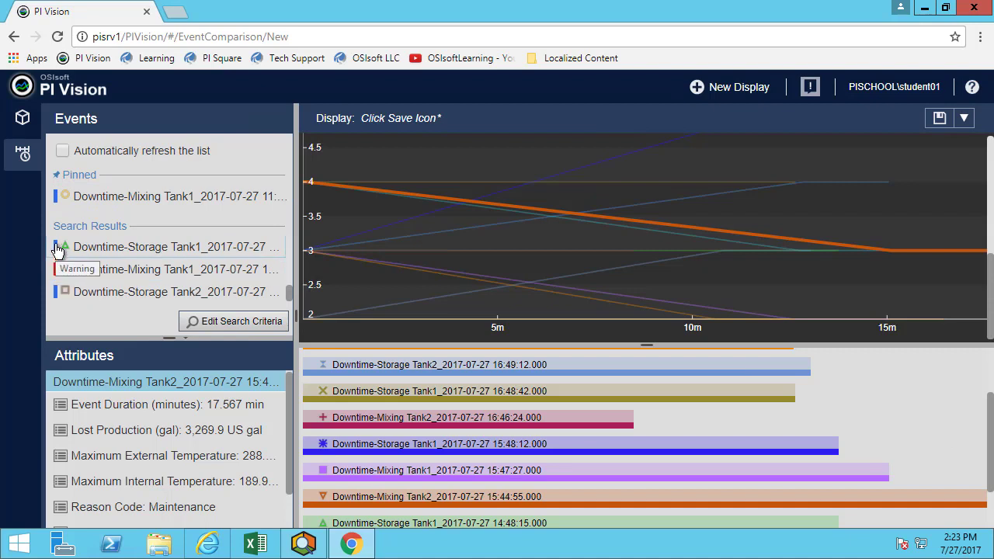